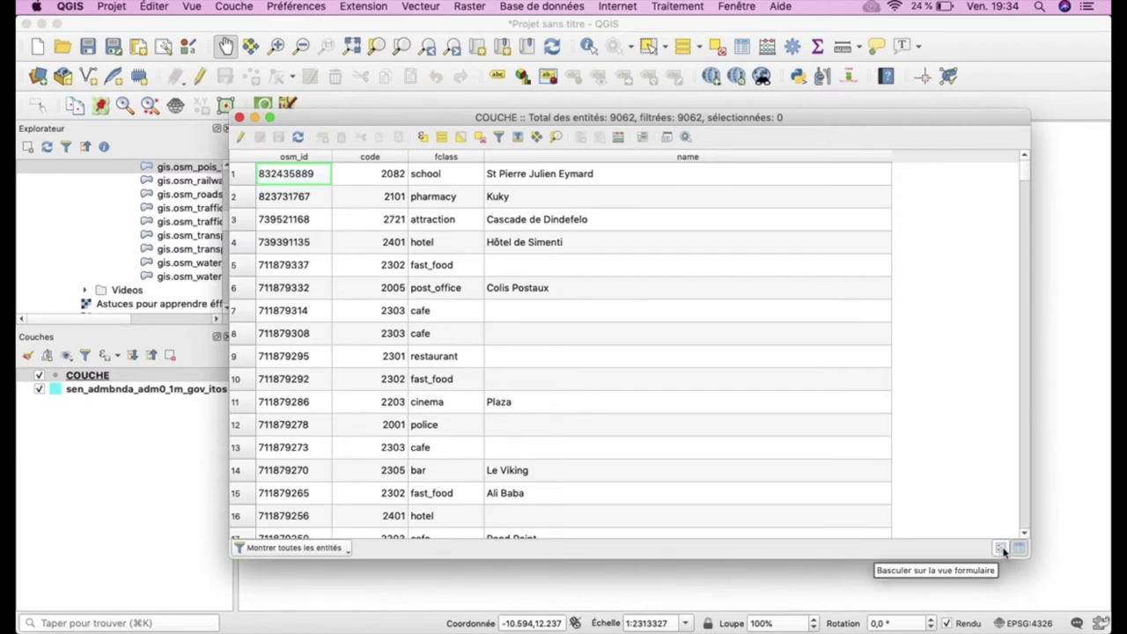
Step: View the COUCHE attribute table in form view, and return it to table view
left_click(1001, 548)
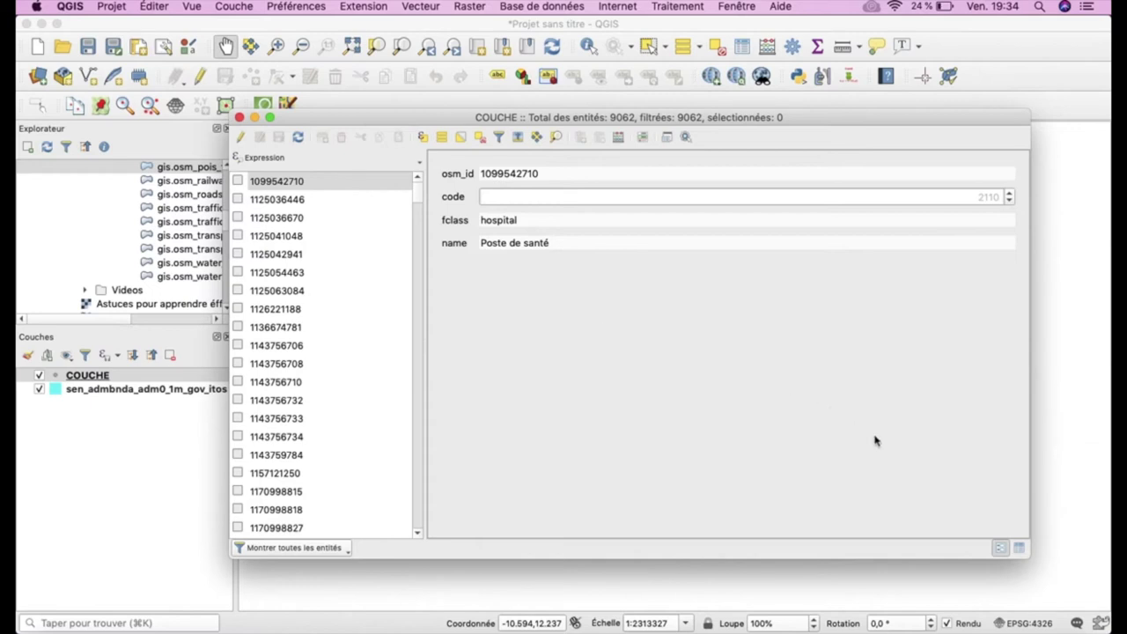
left_click(1020, 548)
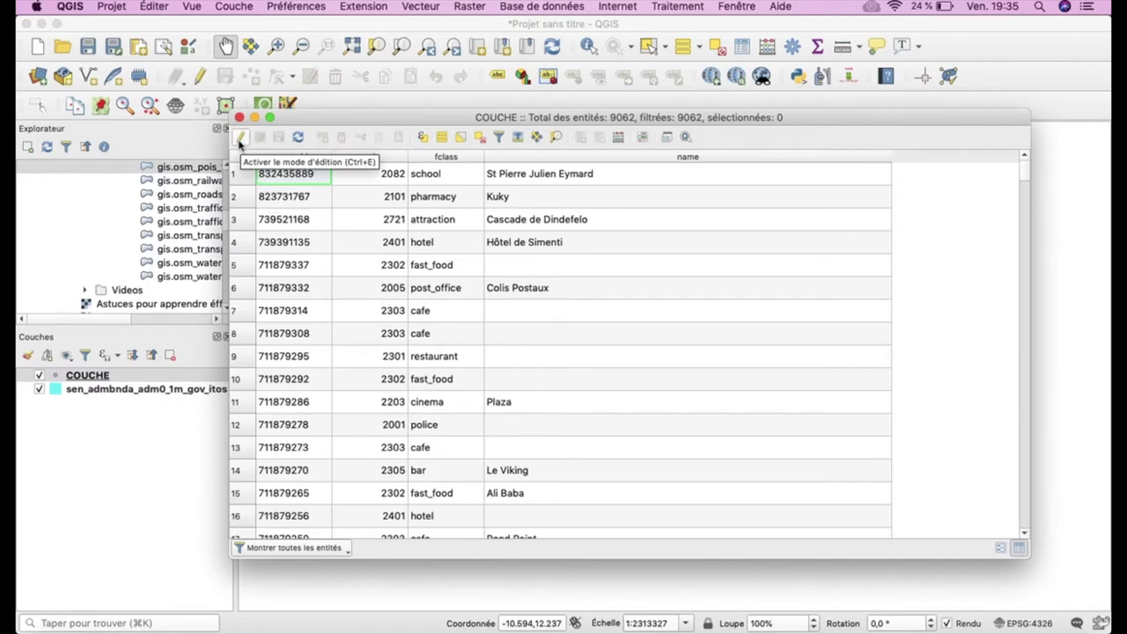
Step: Turn on editing for COUCHE and select table rows individually and as a range from row 5 to row 15
left_click(240, 138)
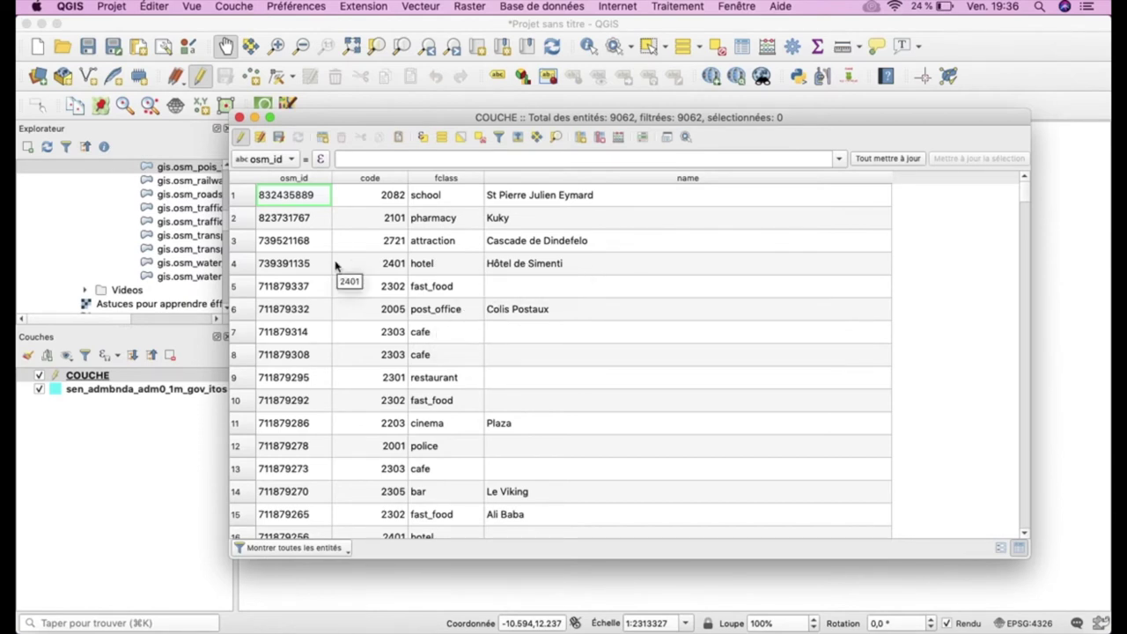
left_click(246, 246)
left_click(245, 287, "super")
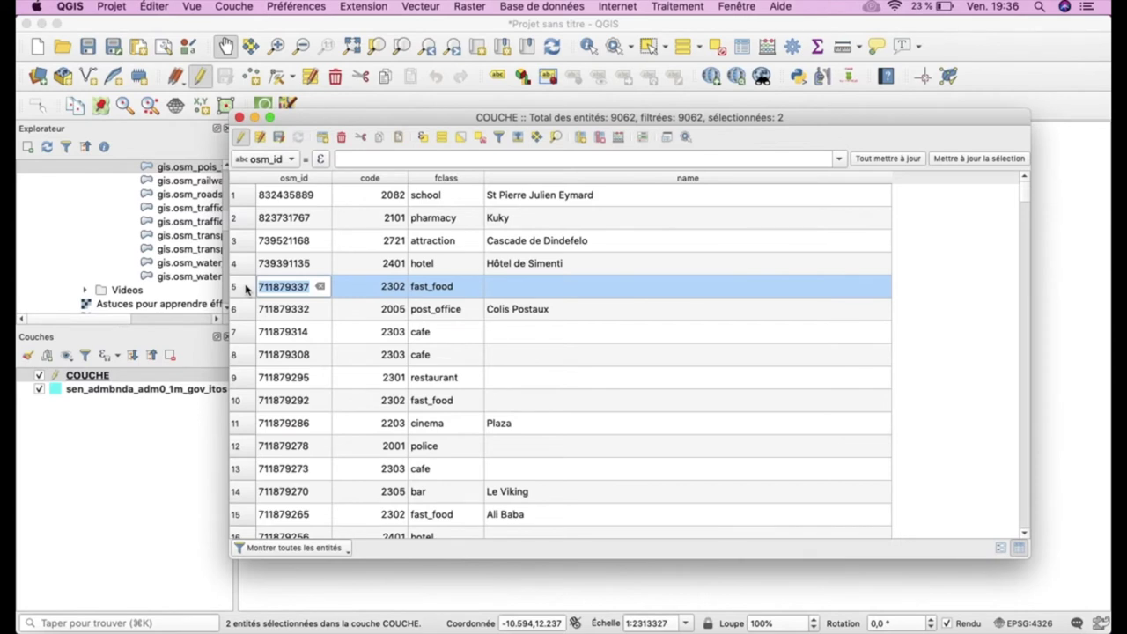
key("Escape")
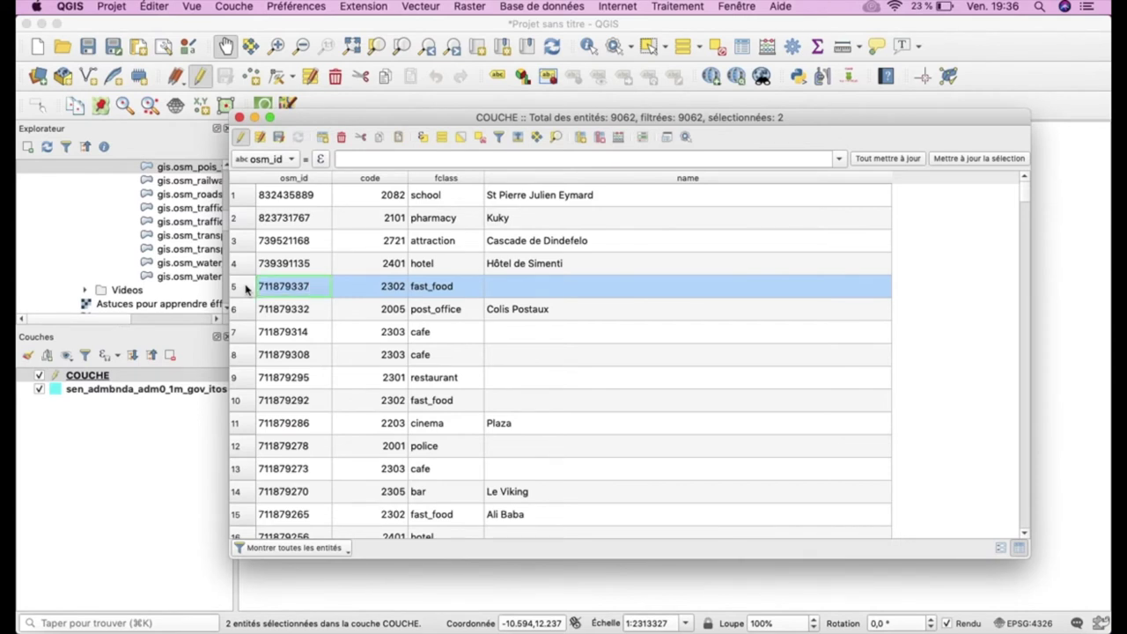
left_click_drag(247, 291, 247, 515)
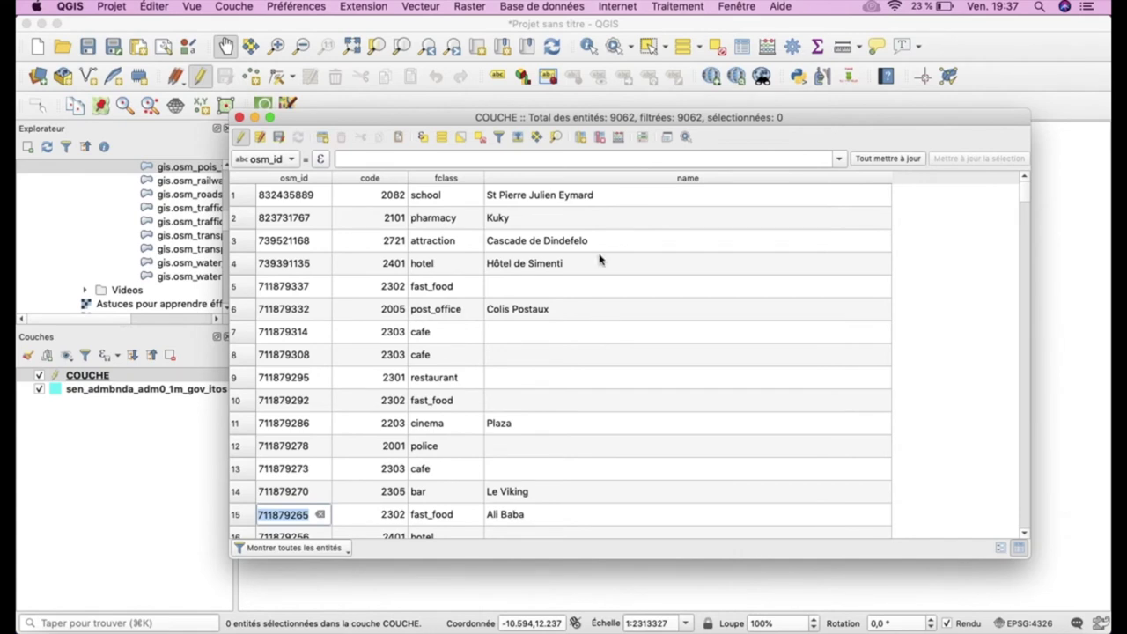
Step: Add a field named MAISON of type Texte (chaîne de caractères) to the COUCHE attribute table
left_click(580, 138)
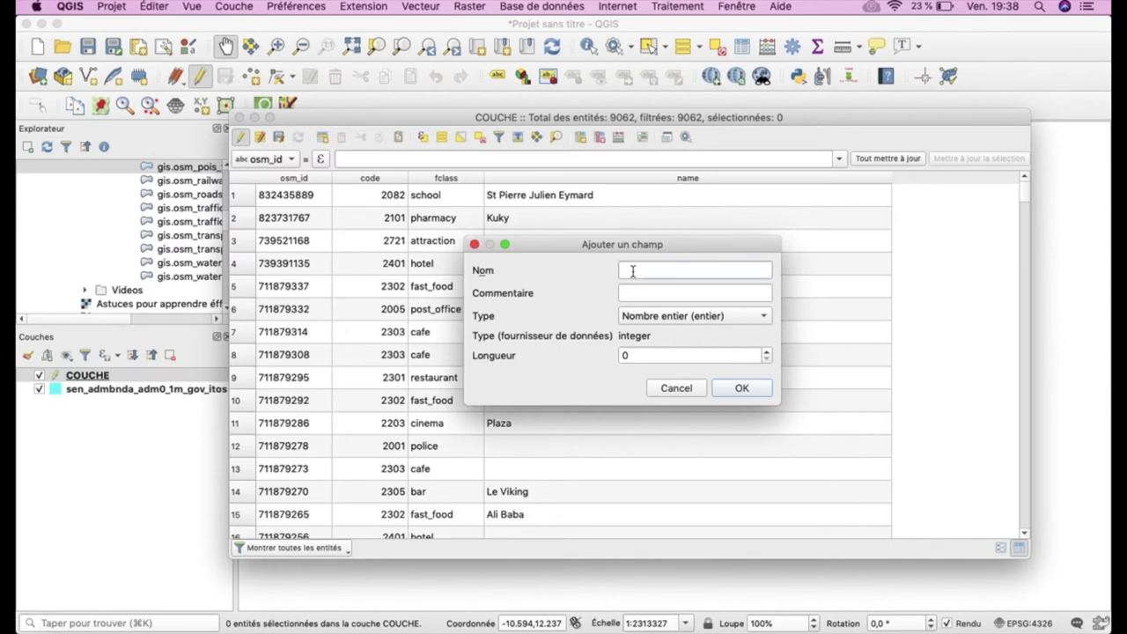
type("MAISON")
left_click(647, 291)
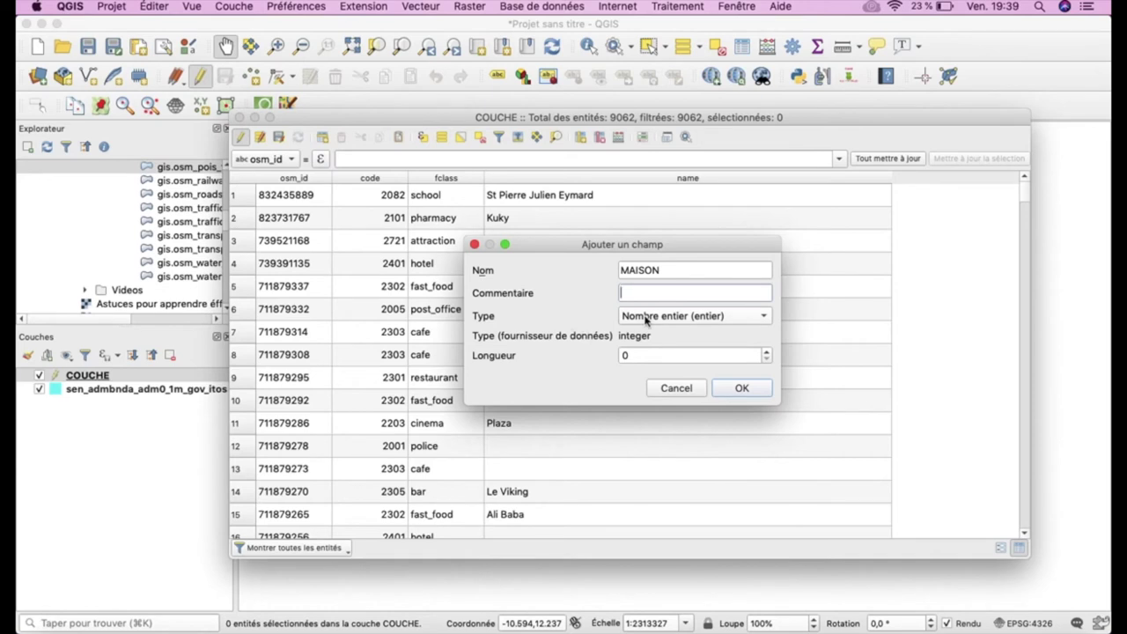
left_click(652, 352)
scroll(650, 317, "down", 2)
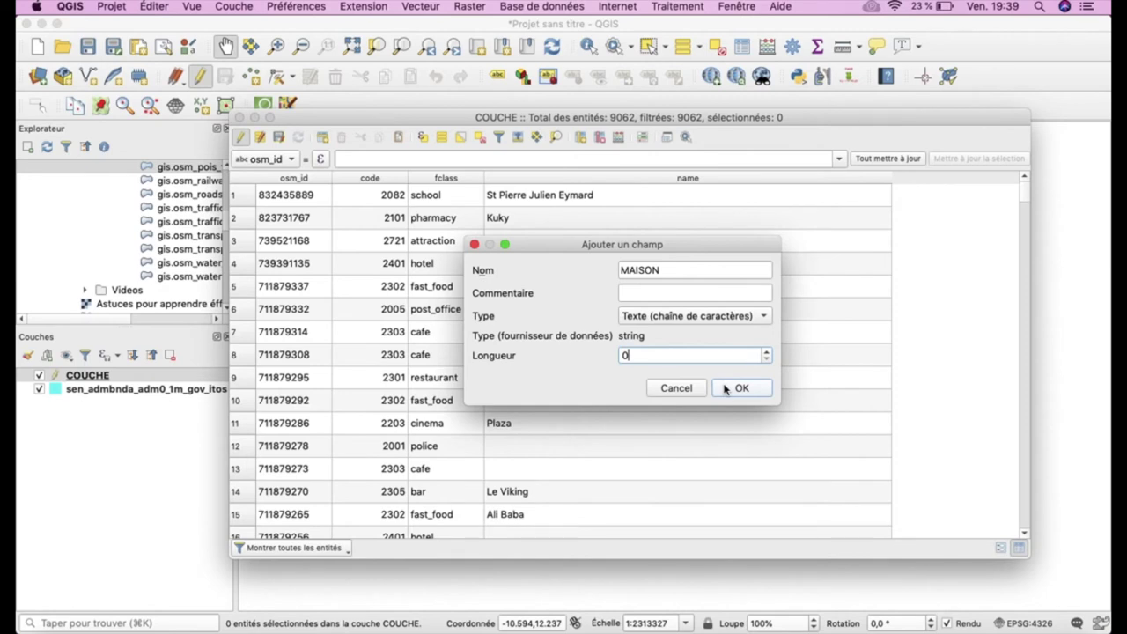
left_click(739, 388)
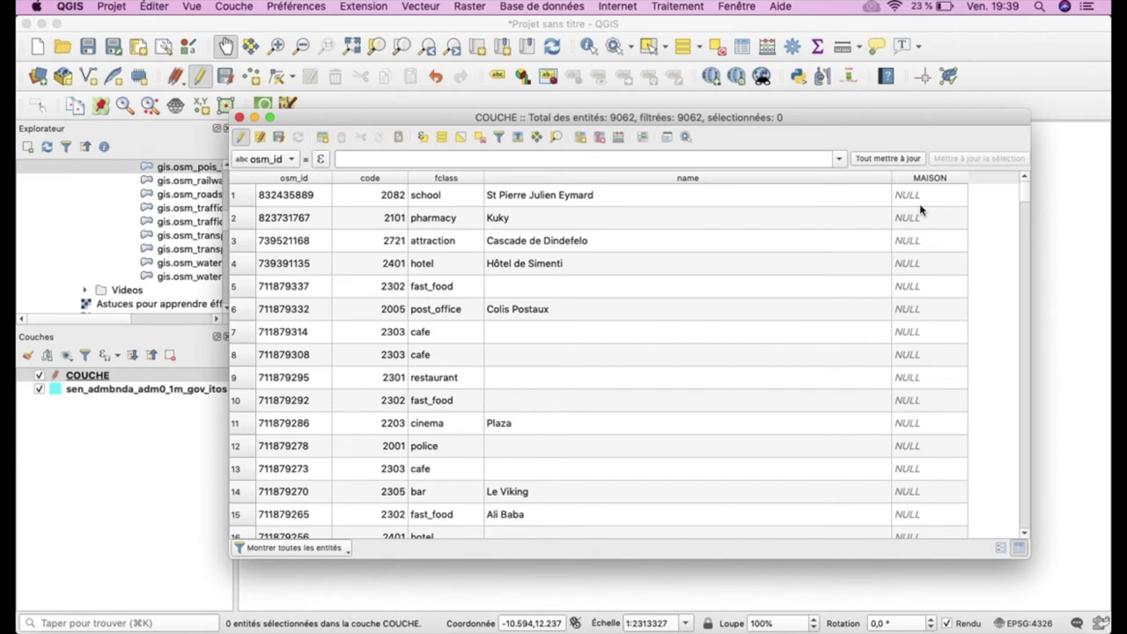
Step: Fill the MAISON field of the first three rows with HAUTE, BASSE and MILIEU
left_click(919, 194)
left_click(925, 218)
left_click(927, 240)
left_click(929, 263)
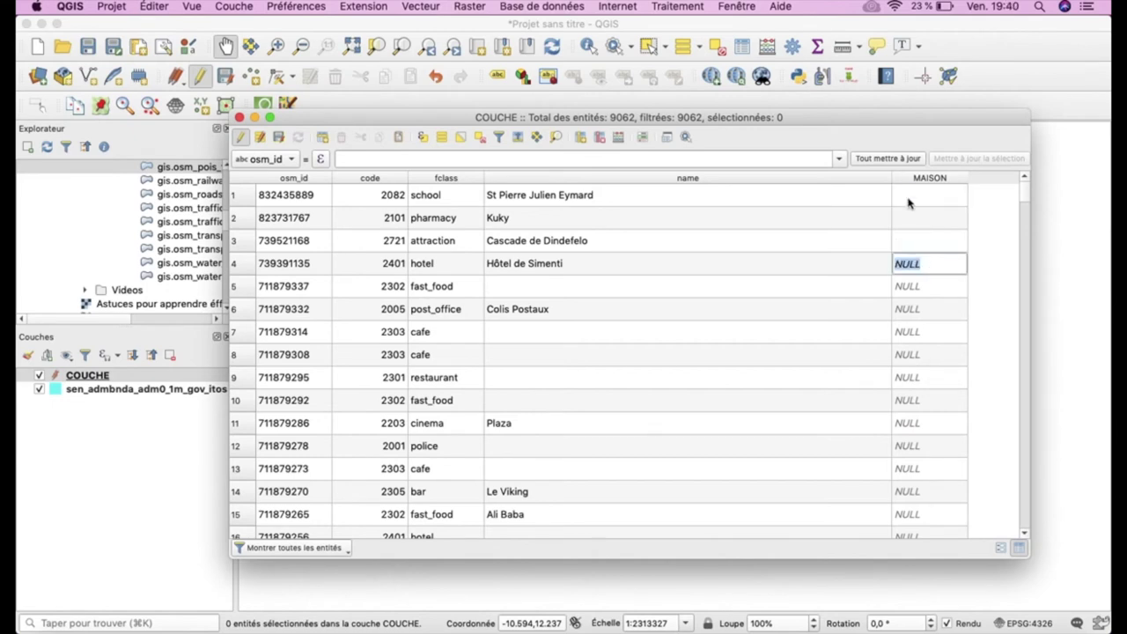
left_click(908, 197)
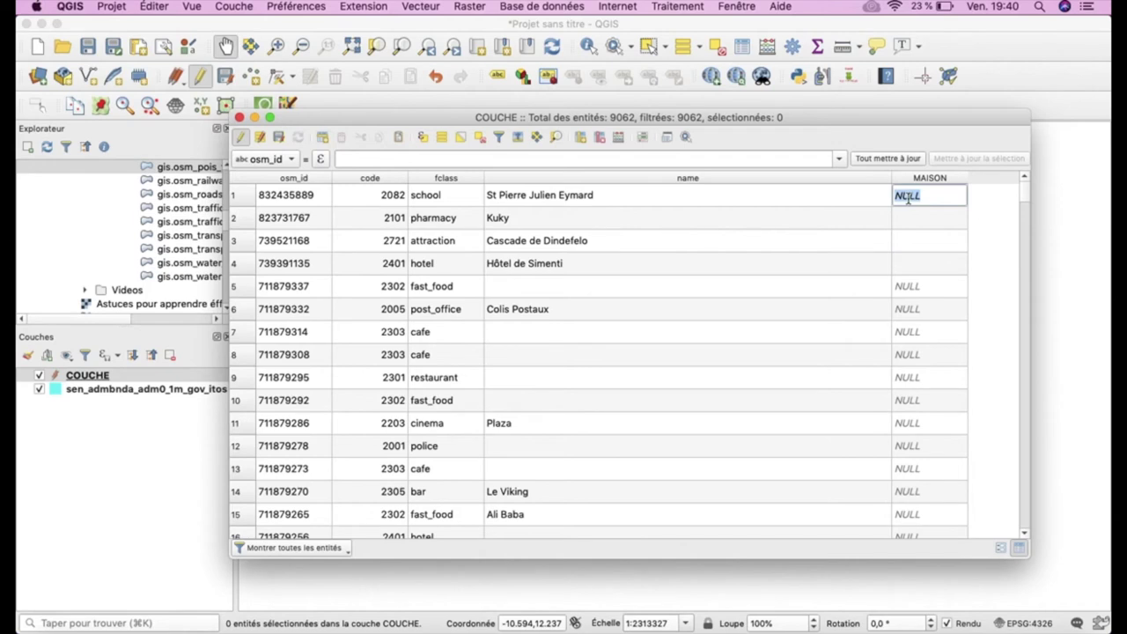
type("HAUTE")
left_click(916, 216)
type("BASSE")
left_click(918, 237)
type("MILIEU")
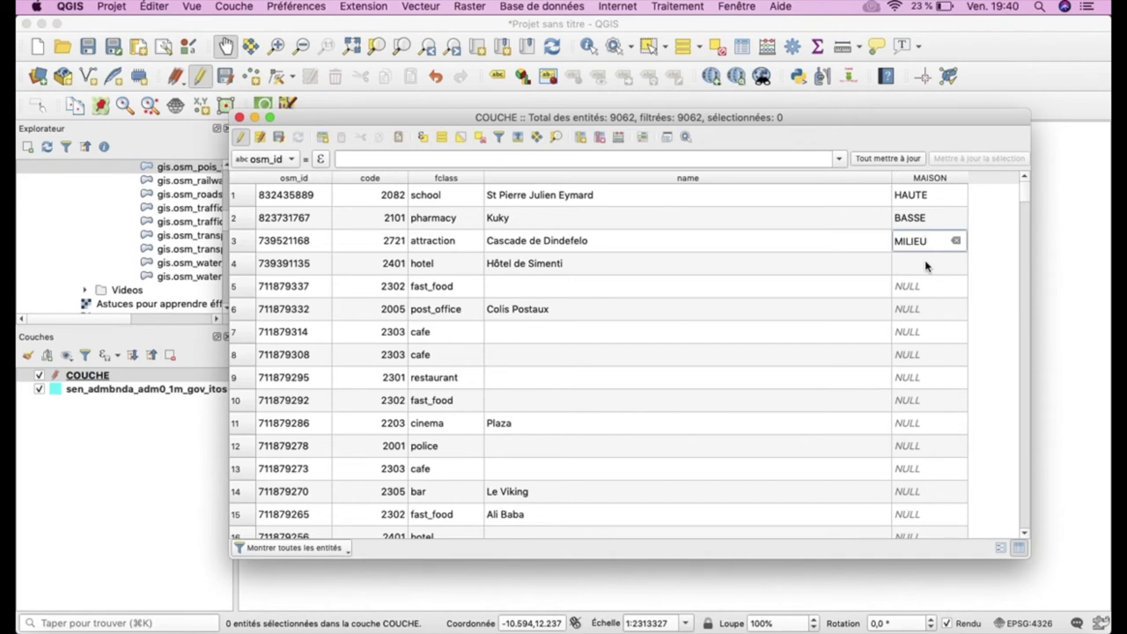
Step: Save the COUCHE edits with the filled MAISON values and turn off editing
key("shift+Tab")
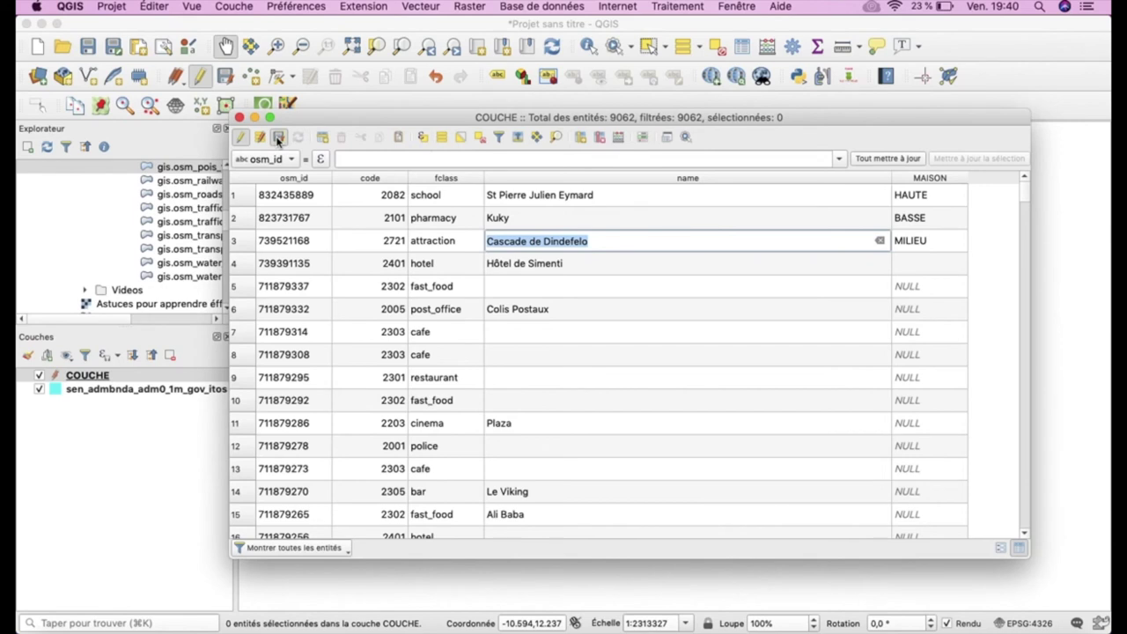
left_click(278, 139)
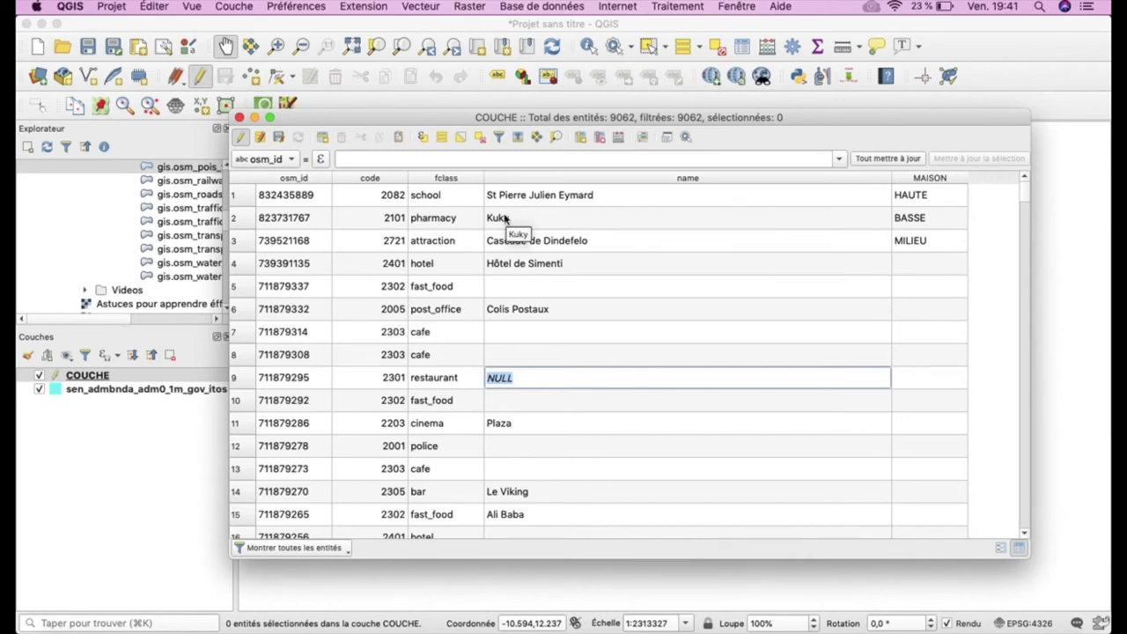
left_click(243, 145)
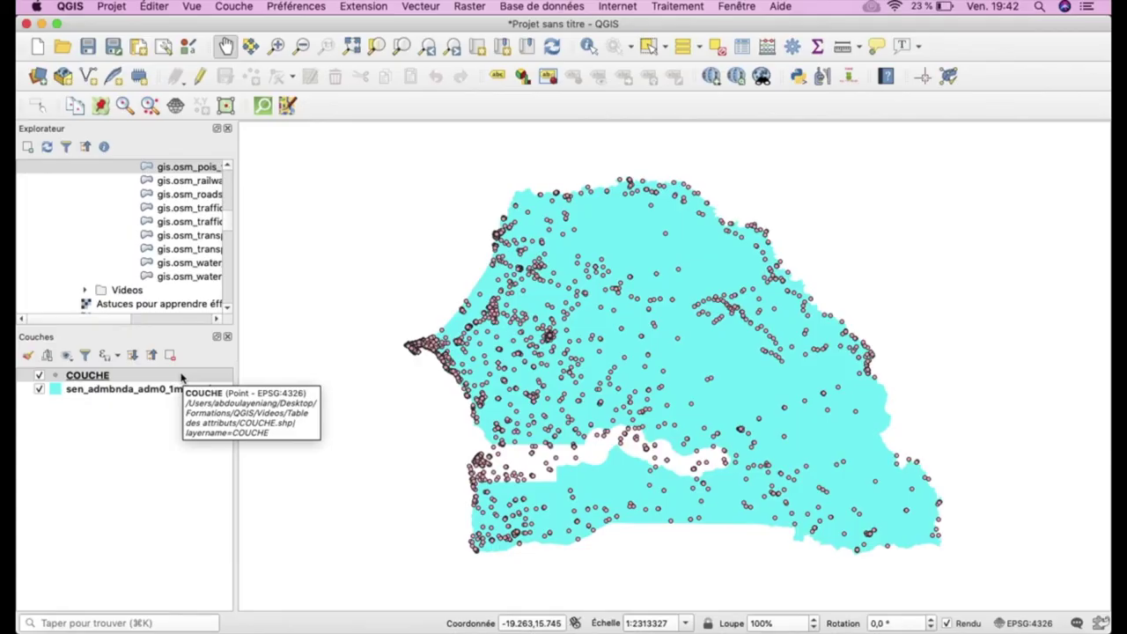
Step: Reopen the attribute table of the COUCHE layer and turn on editing
left_click(181, 376)
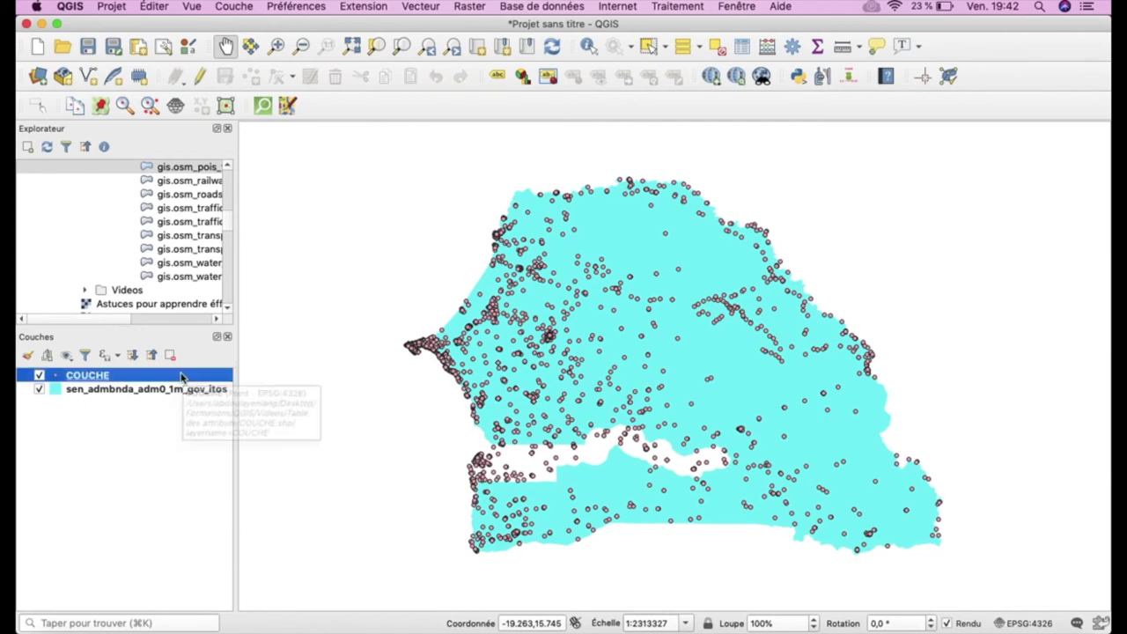
left_click(645, 179)
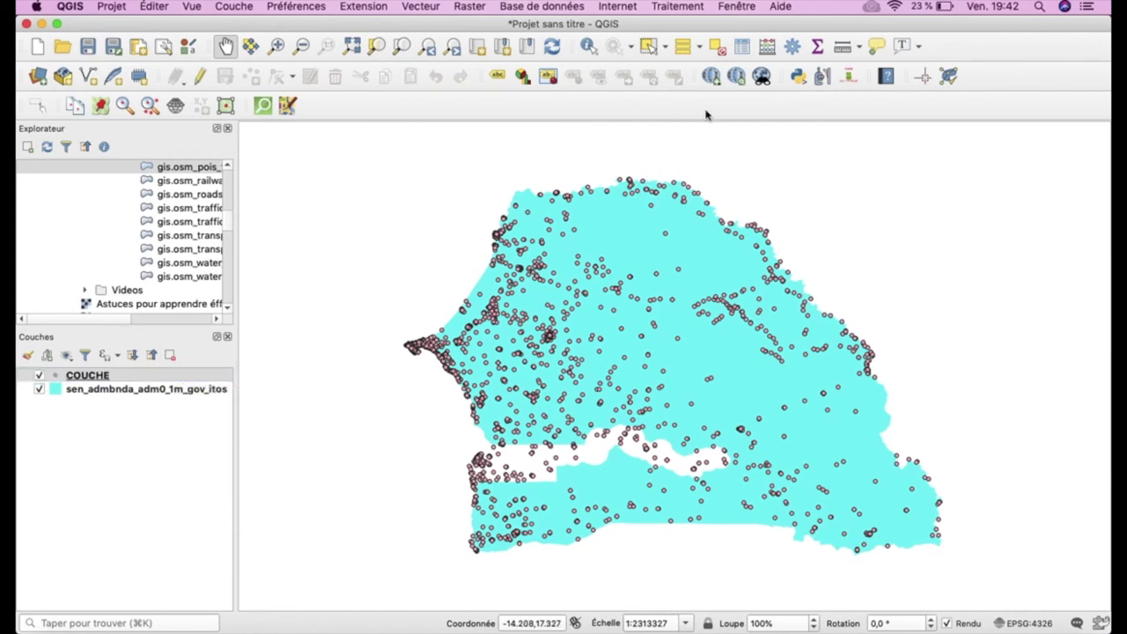
left_click(195, 379)
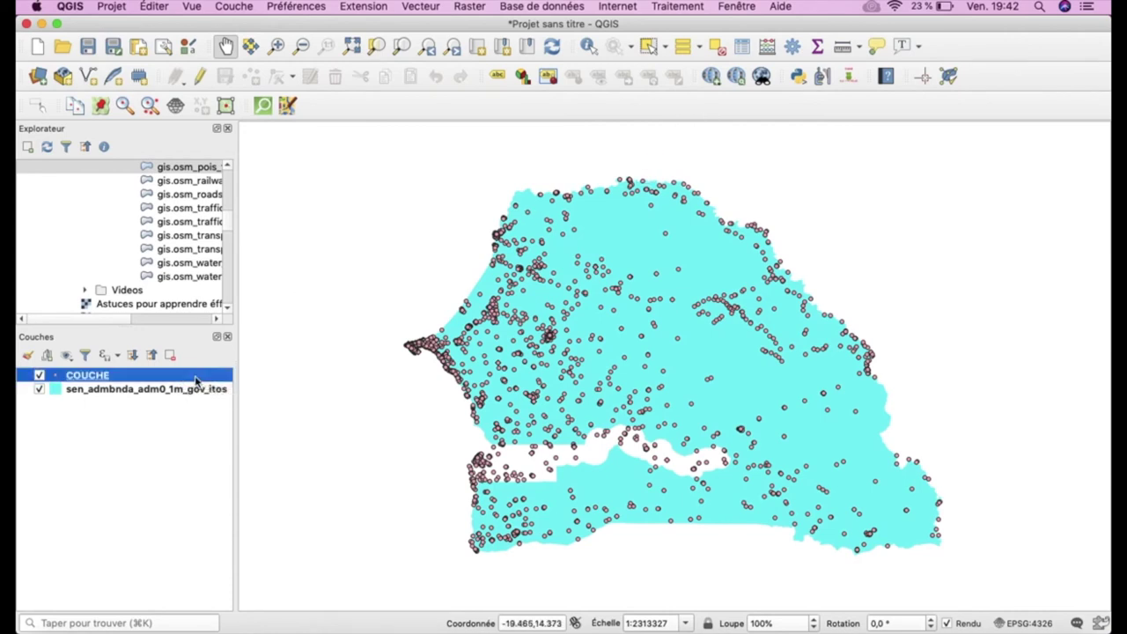
left_click(742, 47)
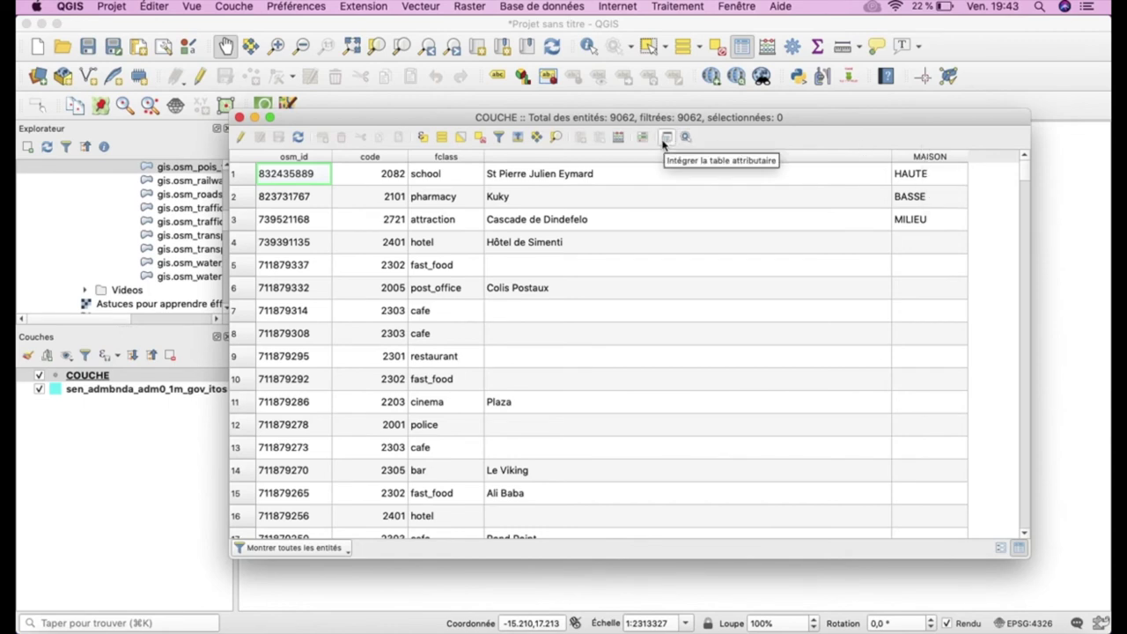
left_click(240, 137)
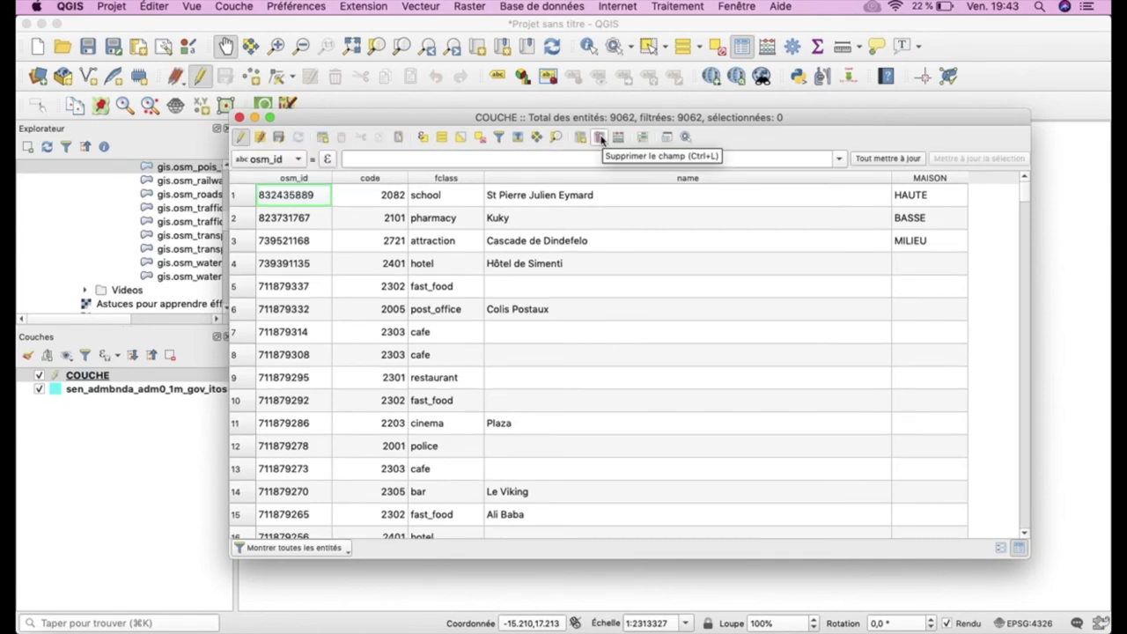
Step: Delete the MAISON field from the COUCHE table and save the change, ending the edit session
left_click(600, 139)
left_click(424, 290)
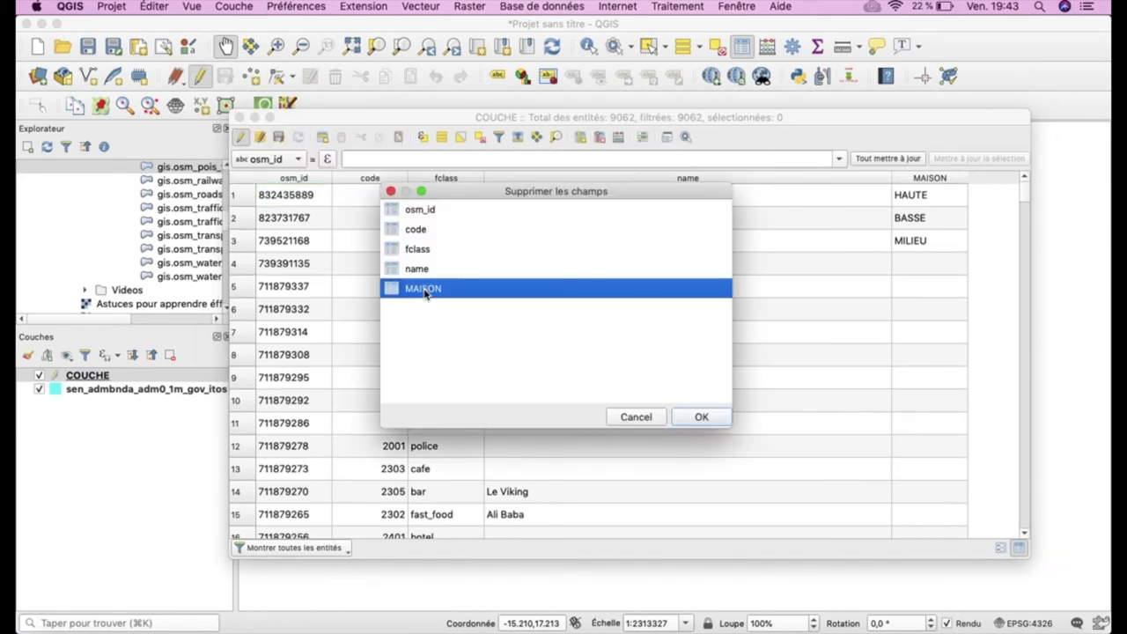
left_click(696, 417)
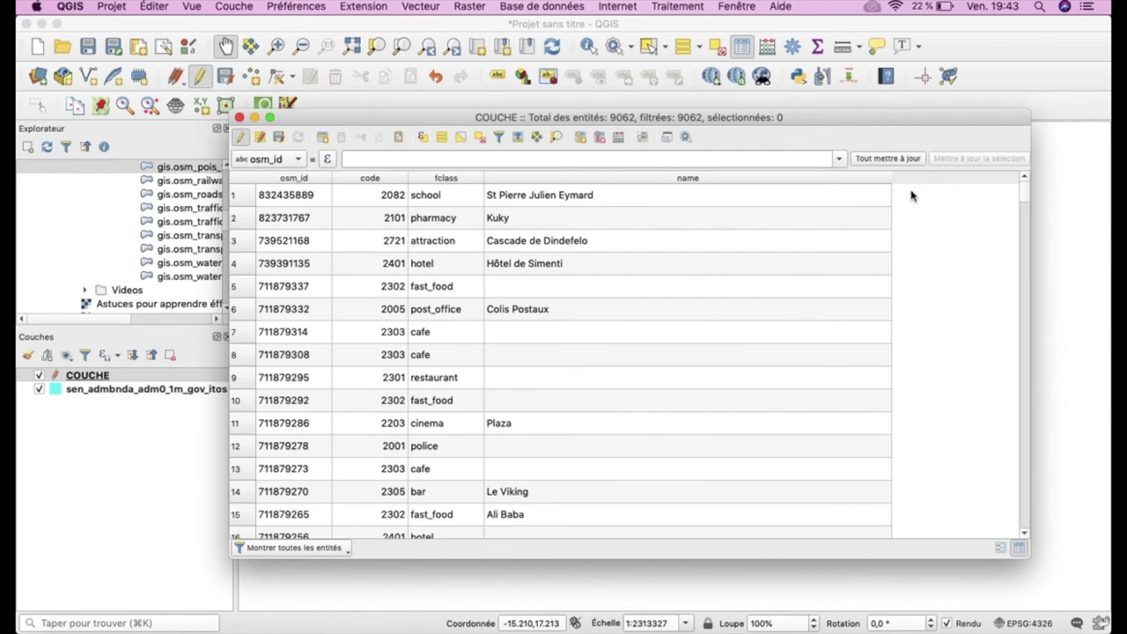
left_click(279, 137)
left_click(239, 137)
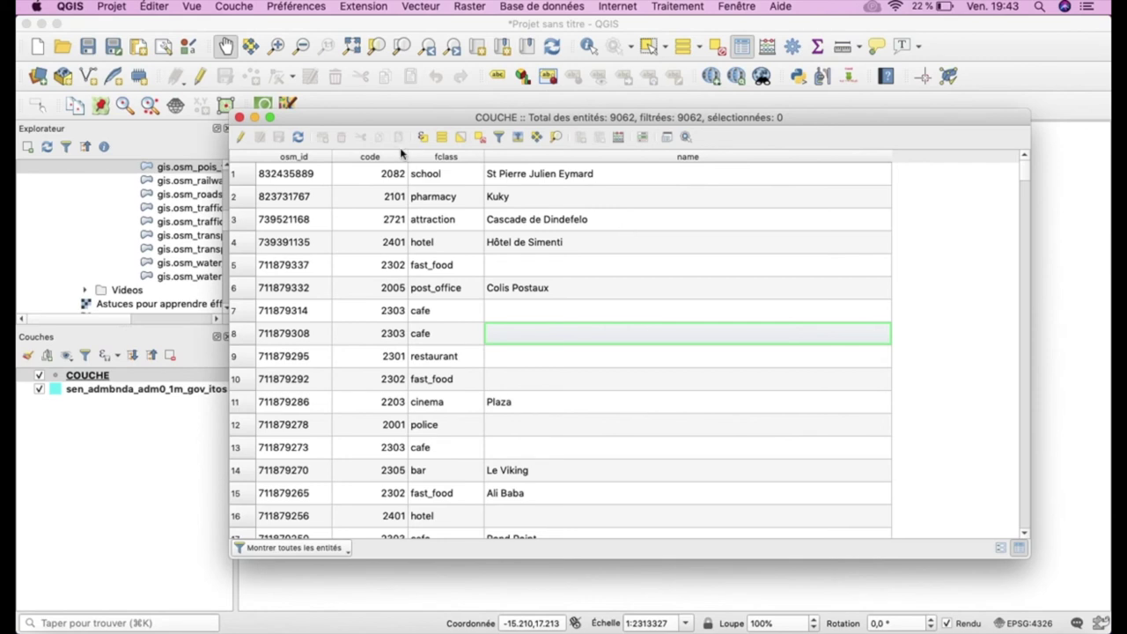
Step: In edit mode, set the fclass value of row 2 (Kuky) to SCHOOL, and save the change before turning off editing
left_click(240, 138)
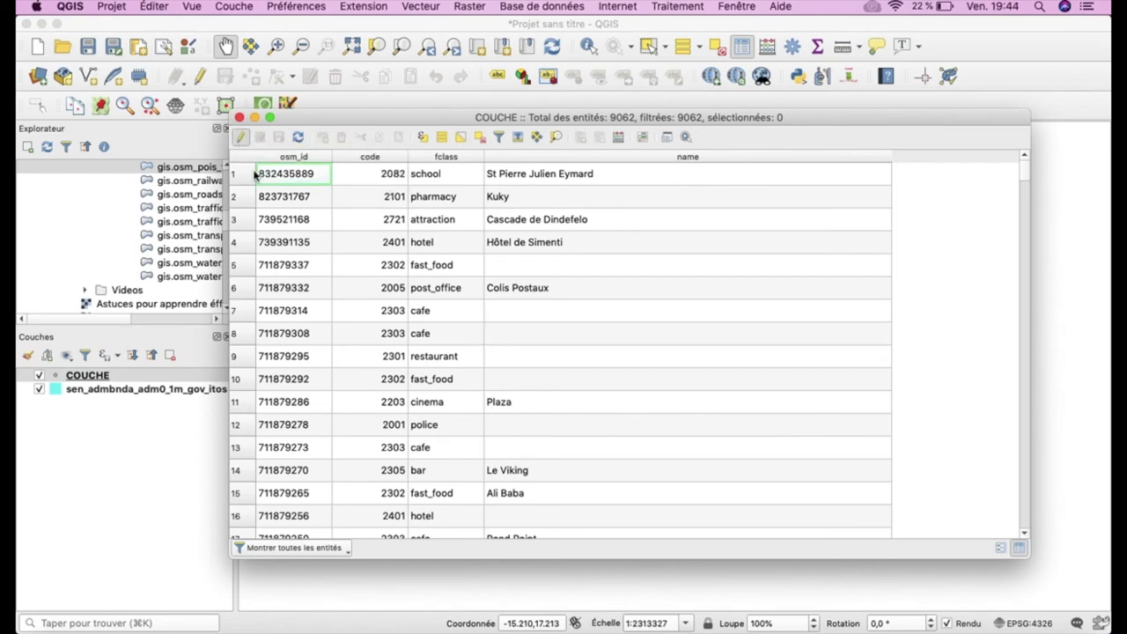
left_click(253, 174)
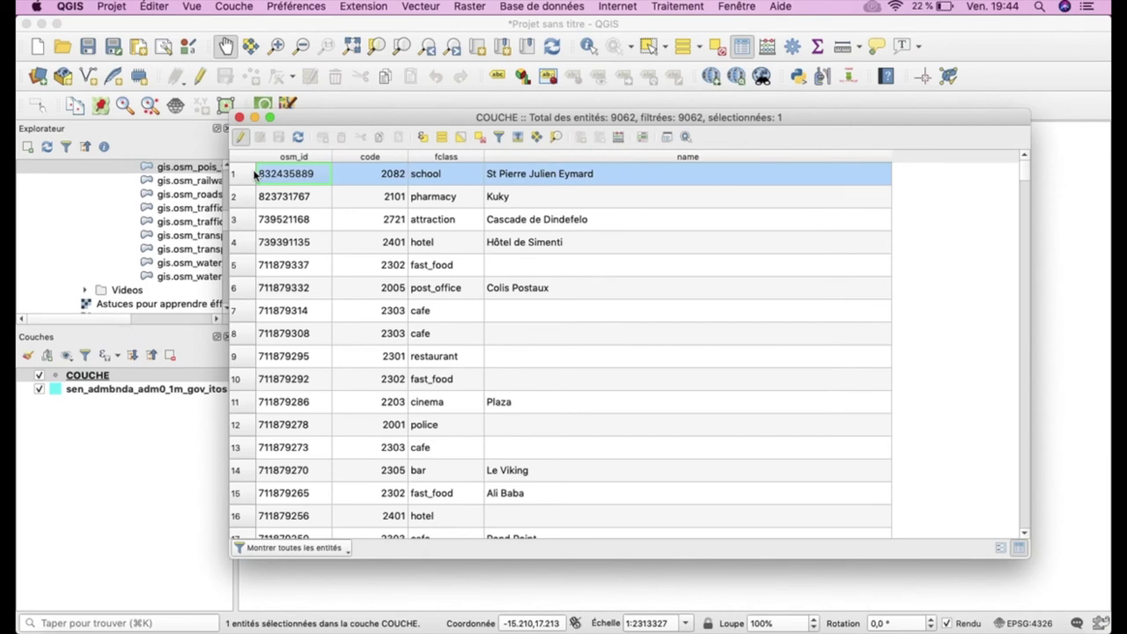
left_click(447, 225)
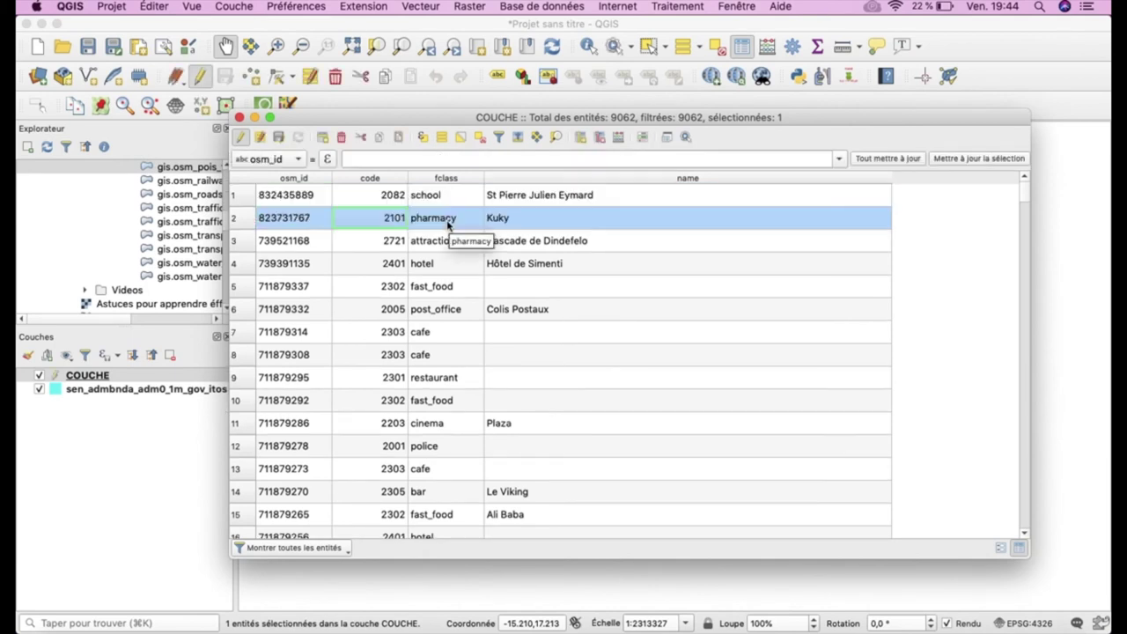
double_click(447, 222)
type("S")
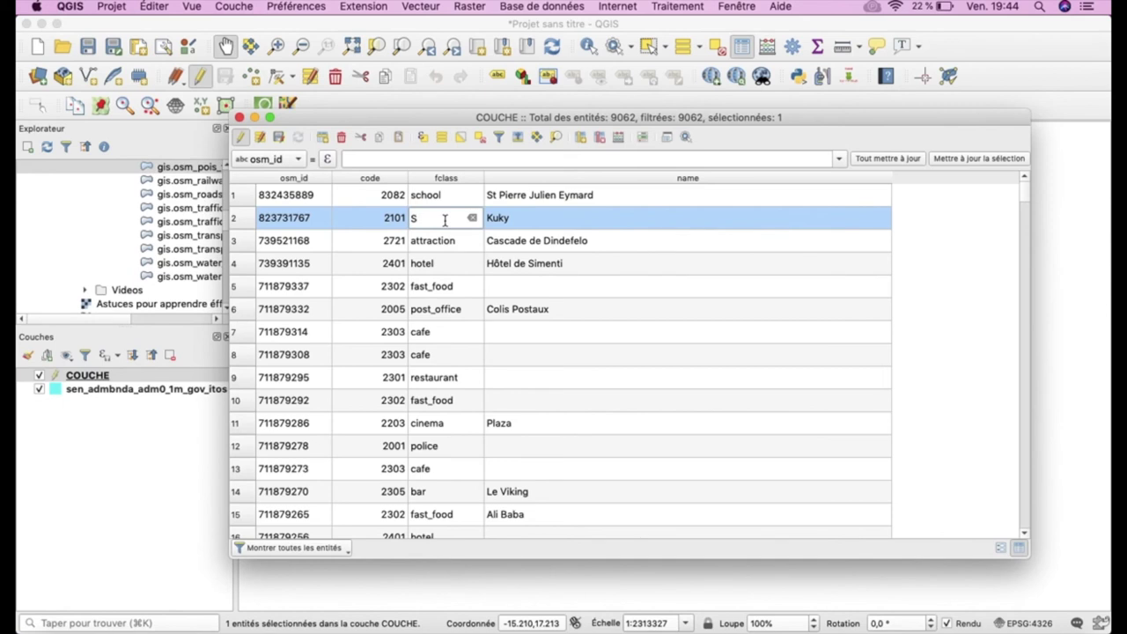
type("CHOOL")
double_click(519, 220)
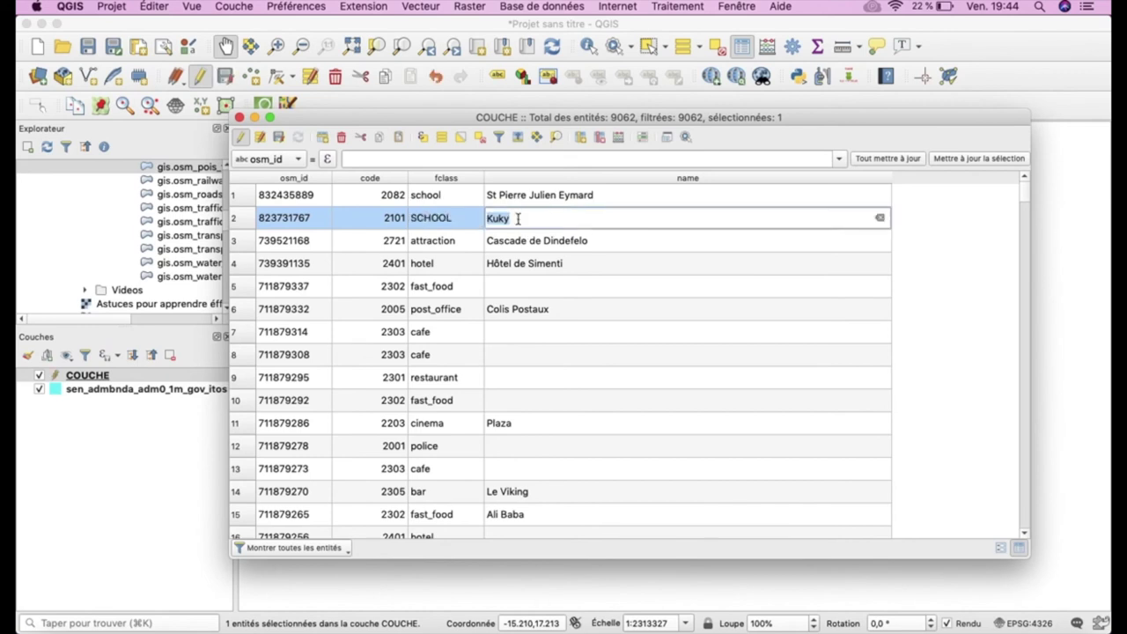
double_click(616, 259)
left_click(280, 137)
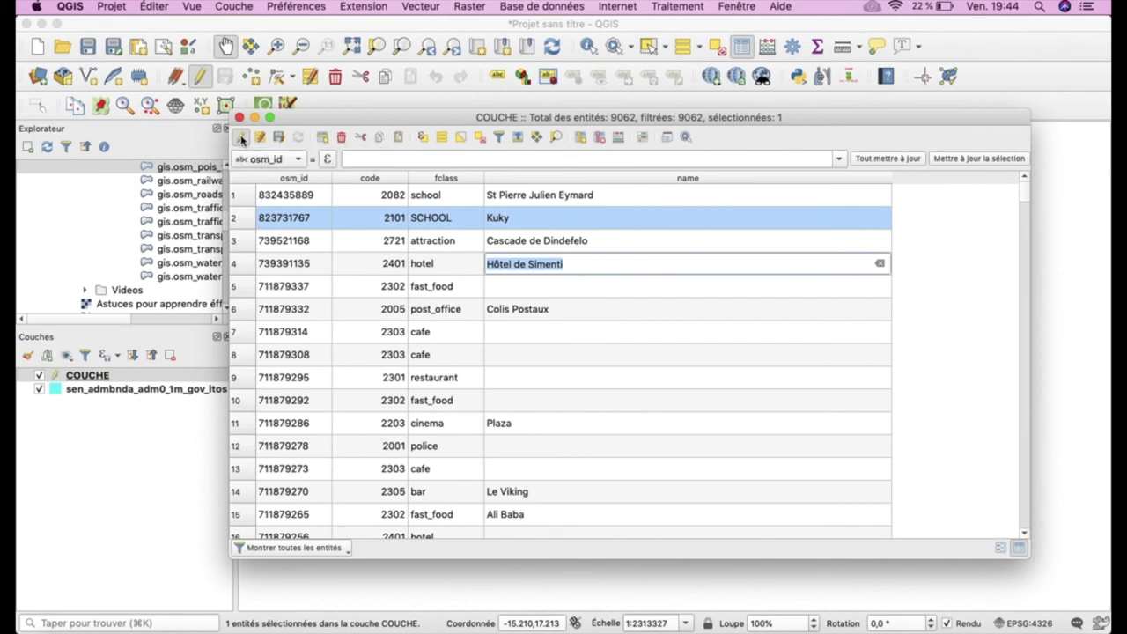
left_click(241, 139)
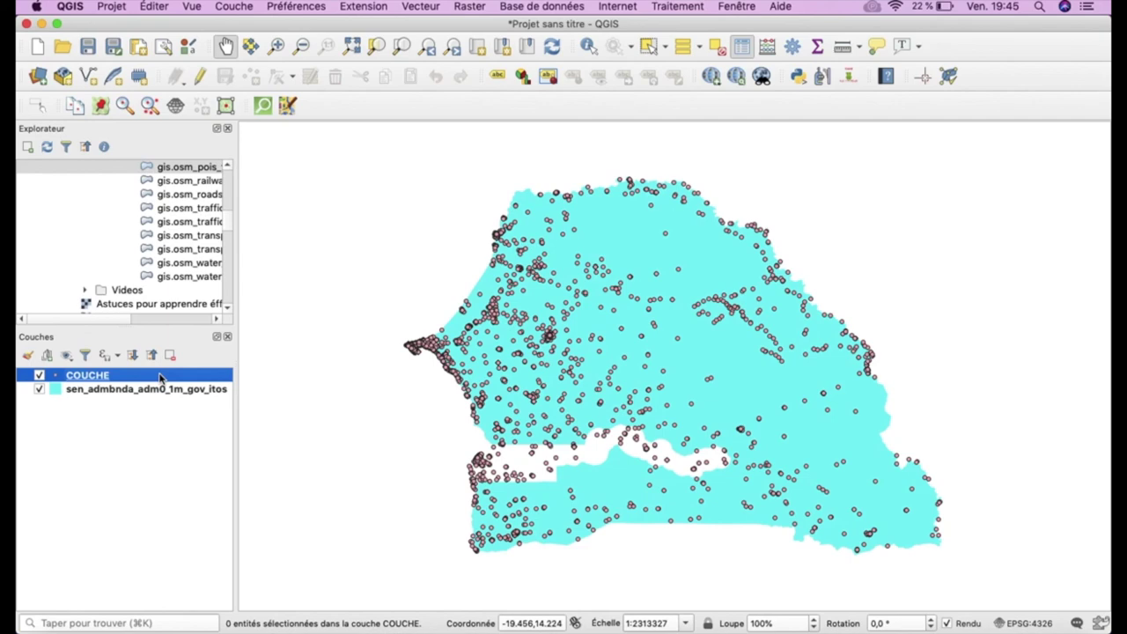
Step: Reopen the COUCHE attribute table in edit mode and select the Classic Burger record in row 30
key("F6")
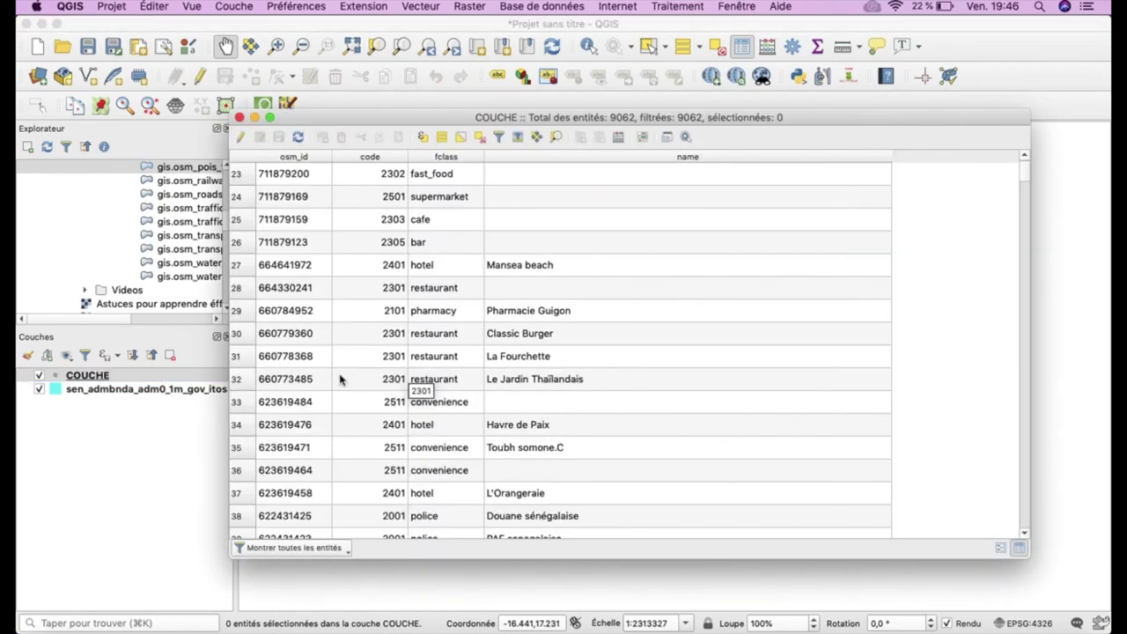
left_click(248, 357)
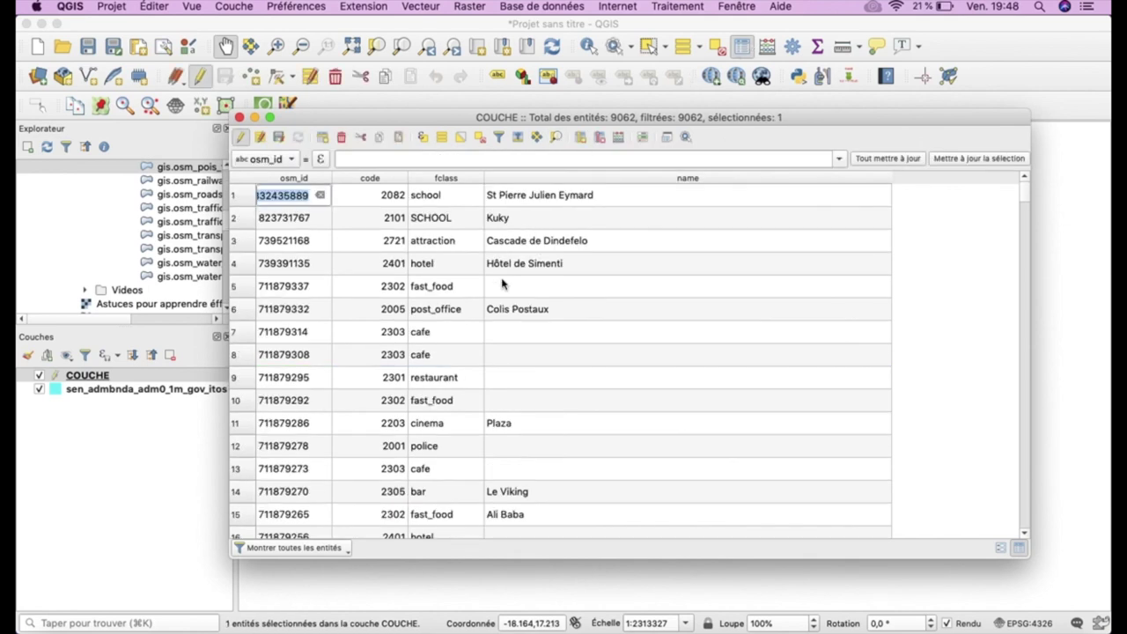
scroll(473, 355, "down", 8)
double_click(489, 422)
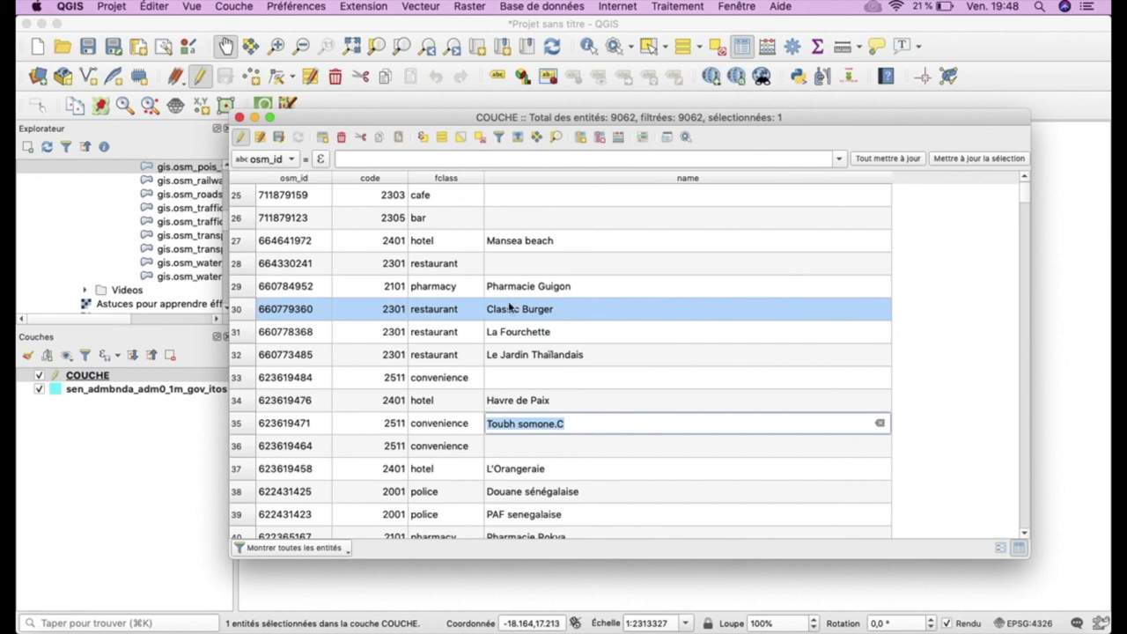
key("shift+Tab")
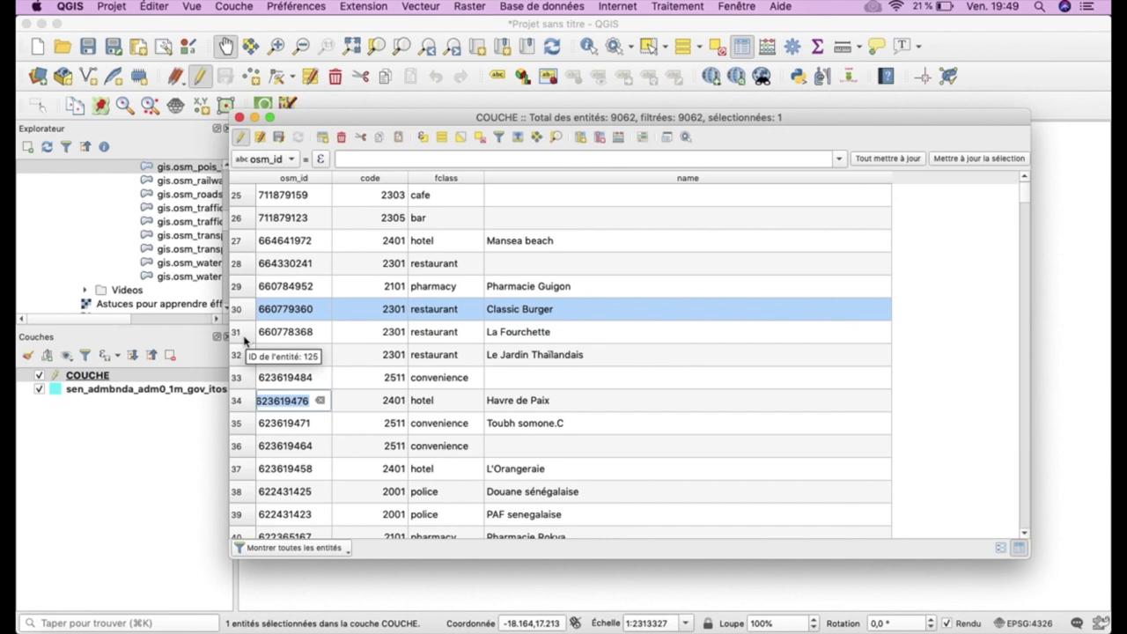
Step: Zoom the map to the La Fourchette record in row 31 and minimize the attribute table
left_click(246, 341)
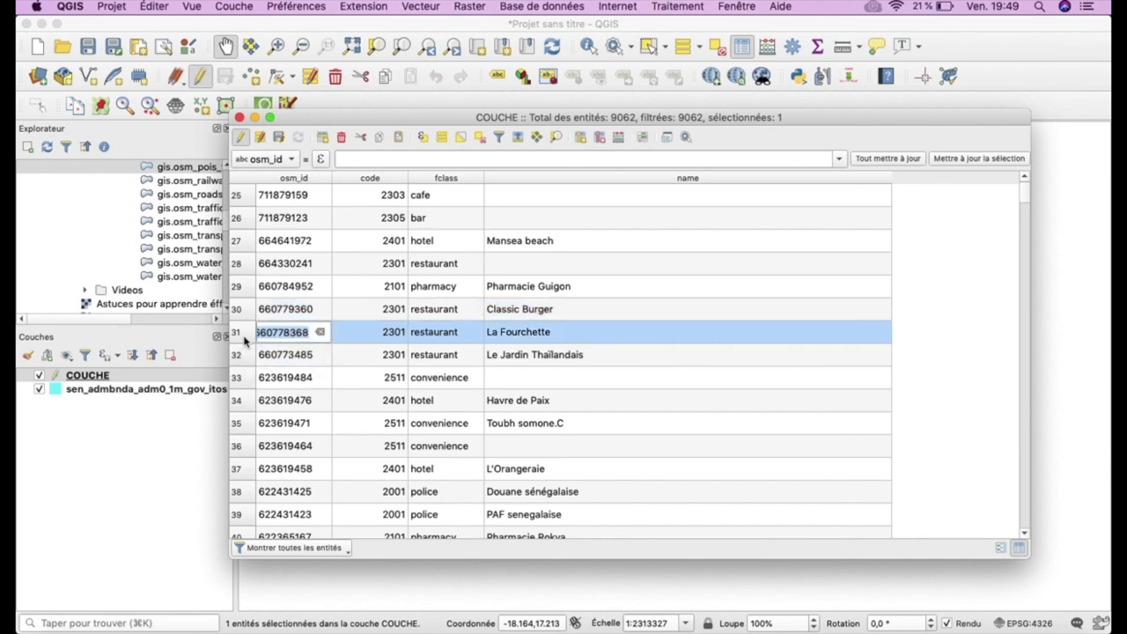
left_click(555, 139)
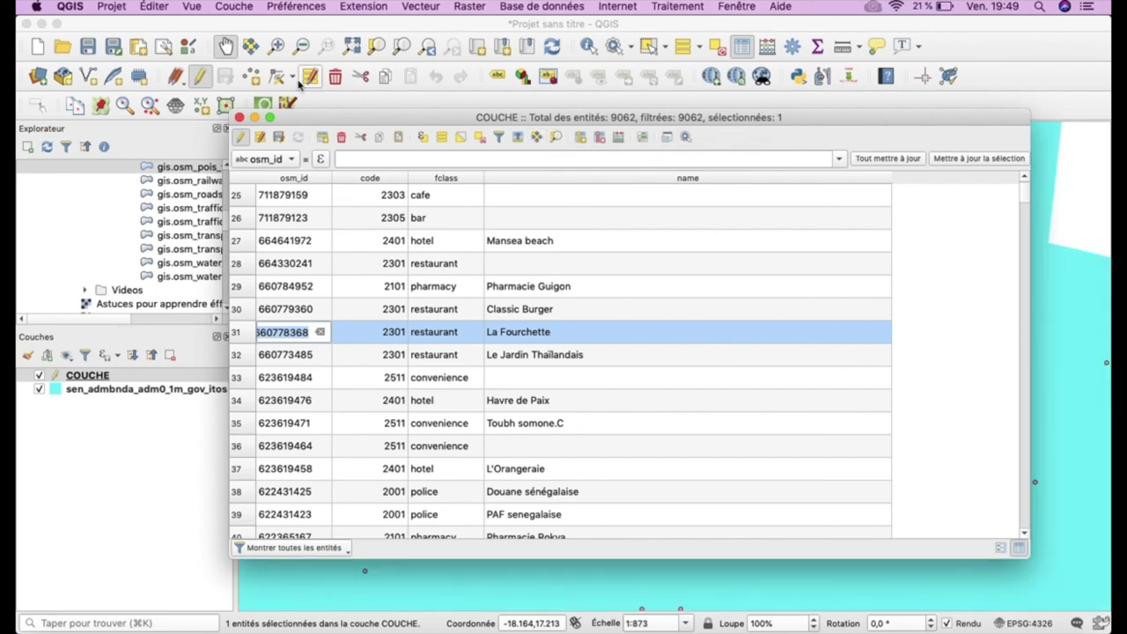
left_click(254, 119)
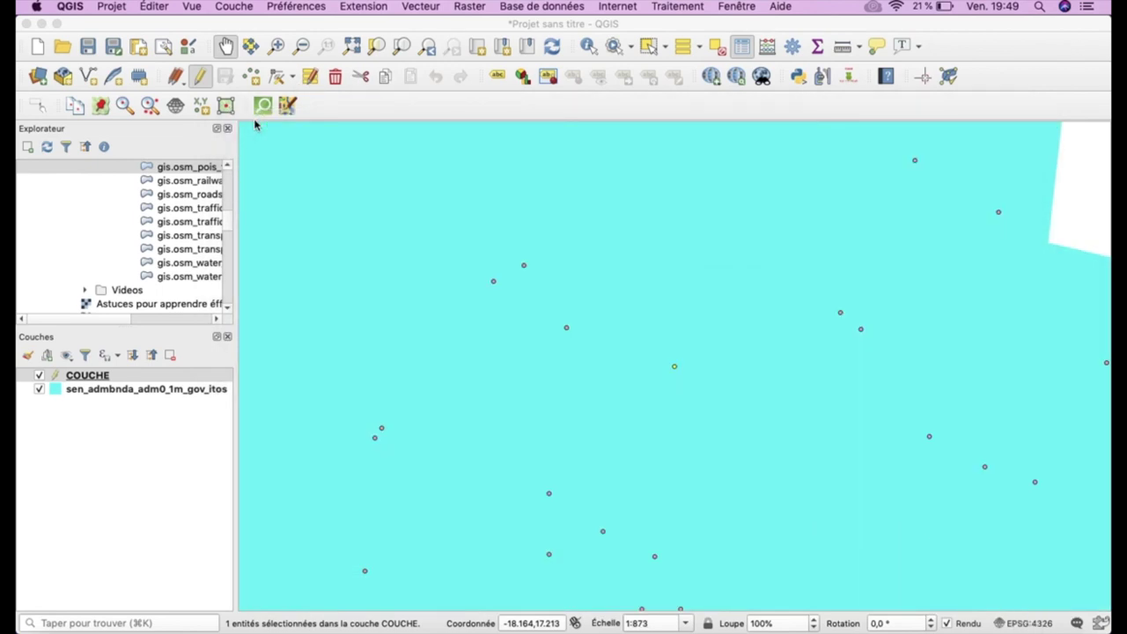